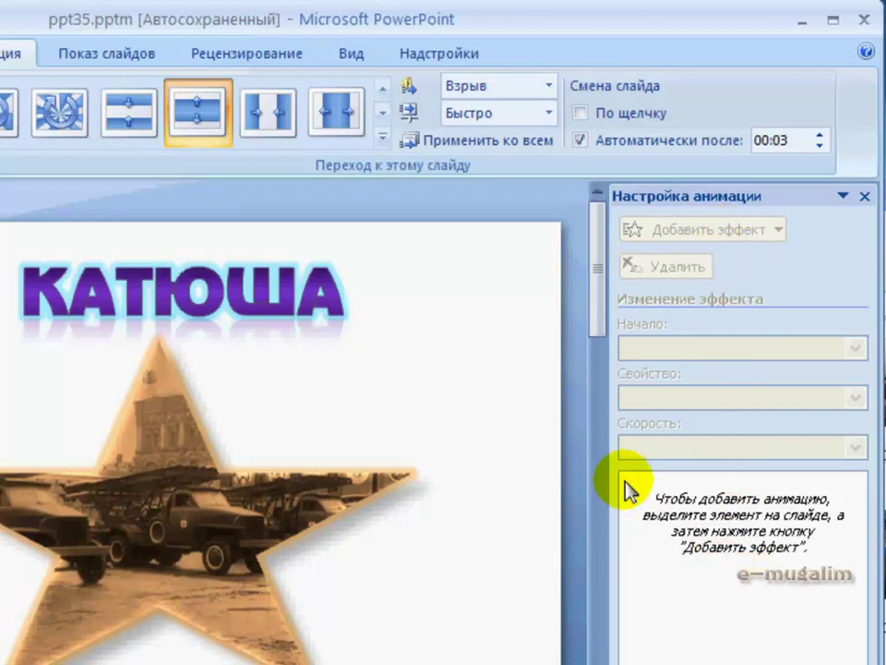
Select the КАТЮША title and open the full list of entrance effects for it.
left_click(295, 304)
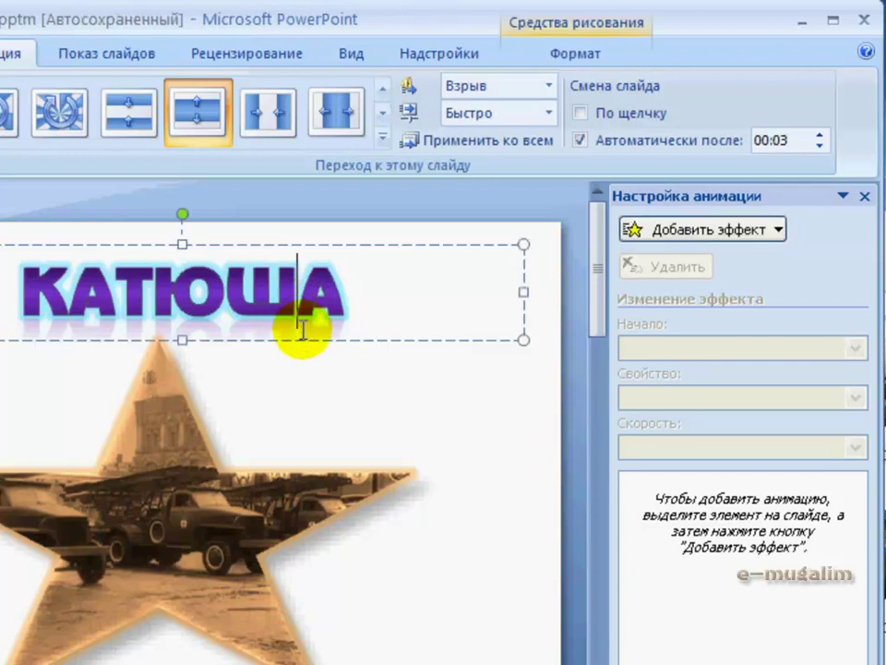
left_click_drag(301, 294, 323, 295)
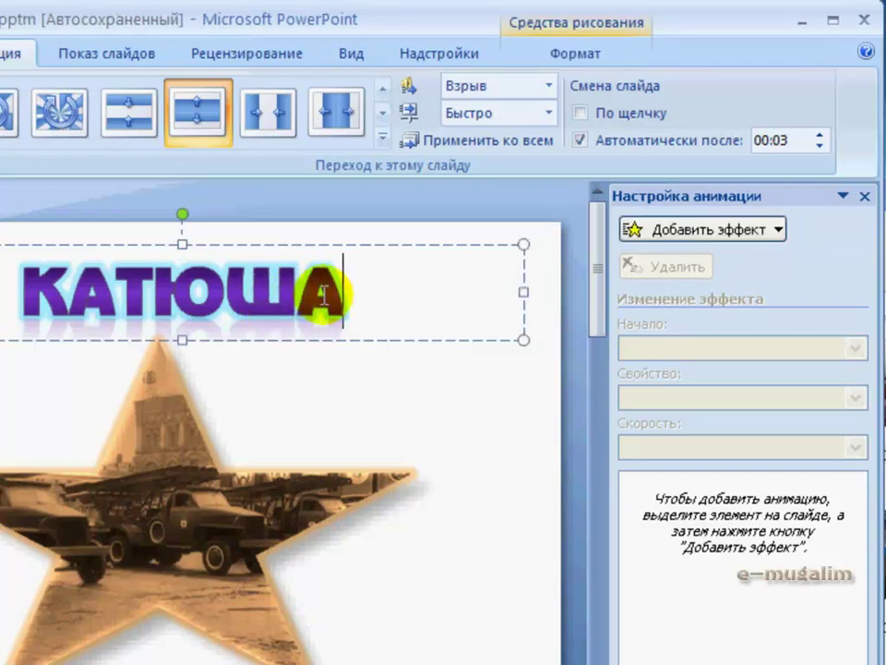
left_click(319, 330)
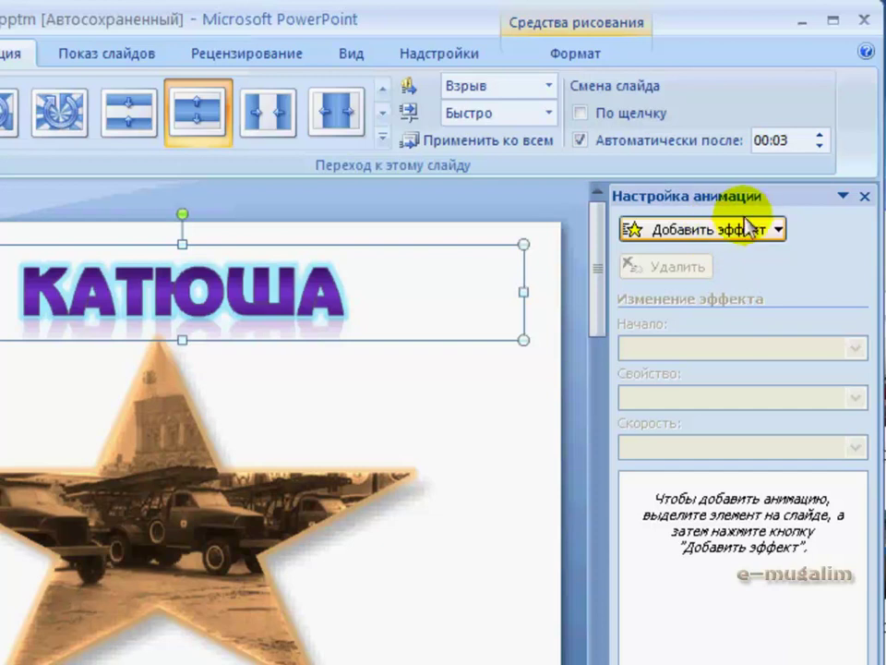
left_click(763, 238)
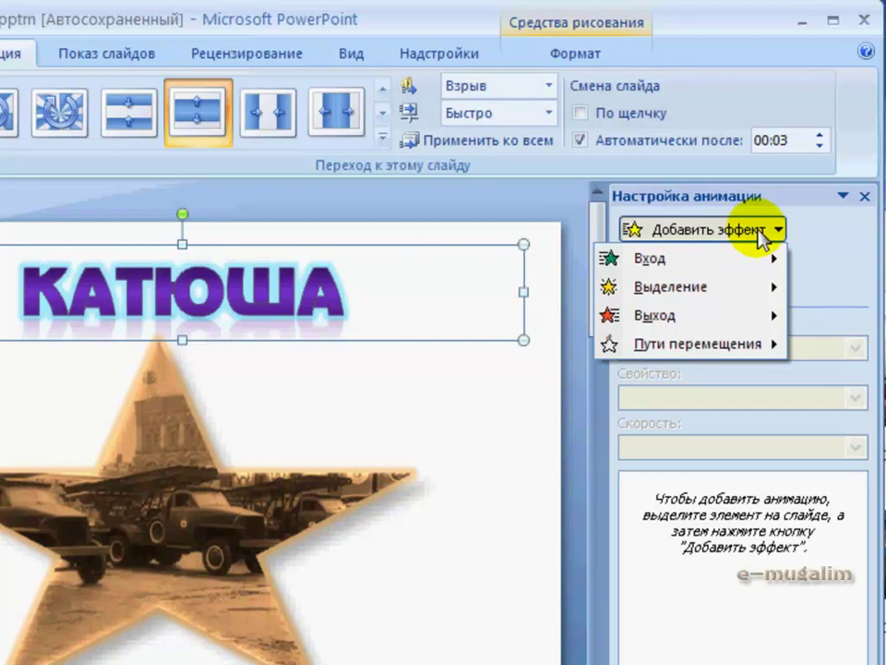
mouse_move(755, 268)
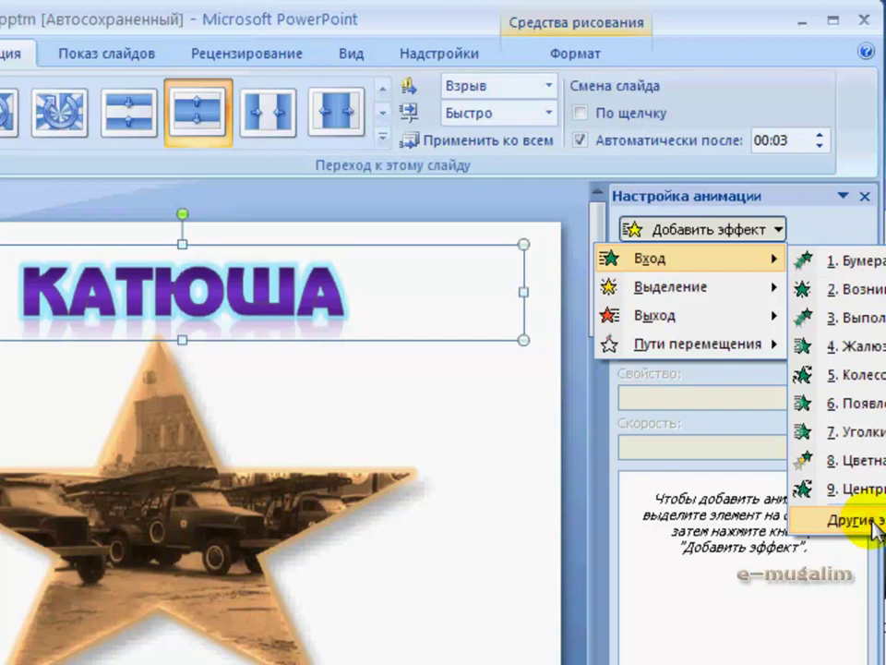
left_click_drag(678, 37, 458, 31)
left_click(568, 231)
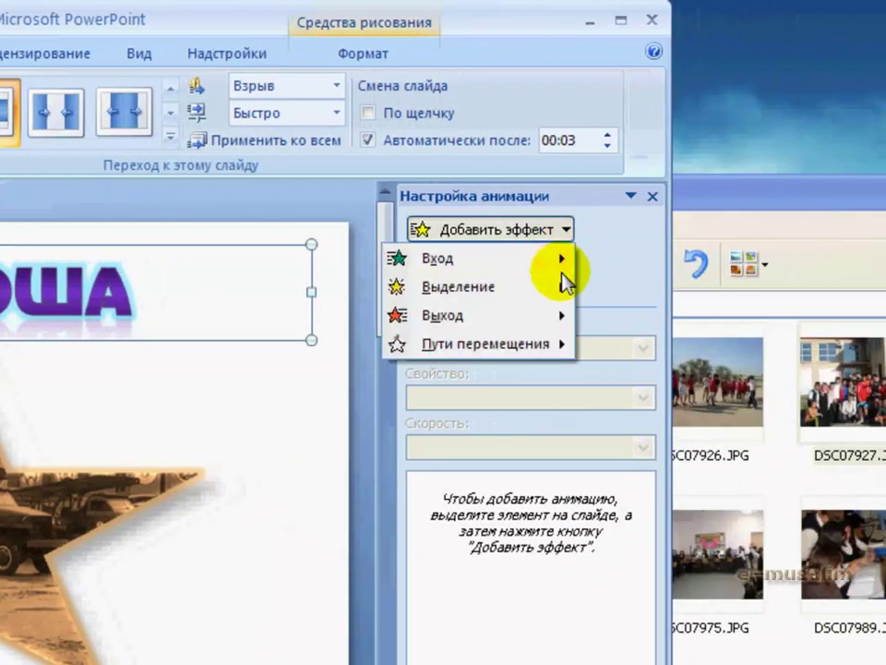
mouse_move(559, 263)
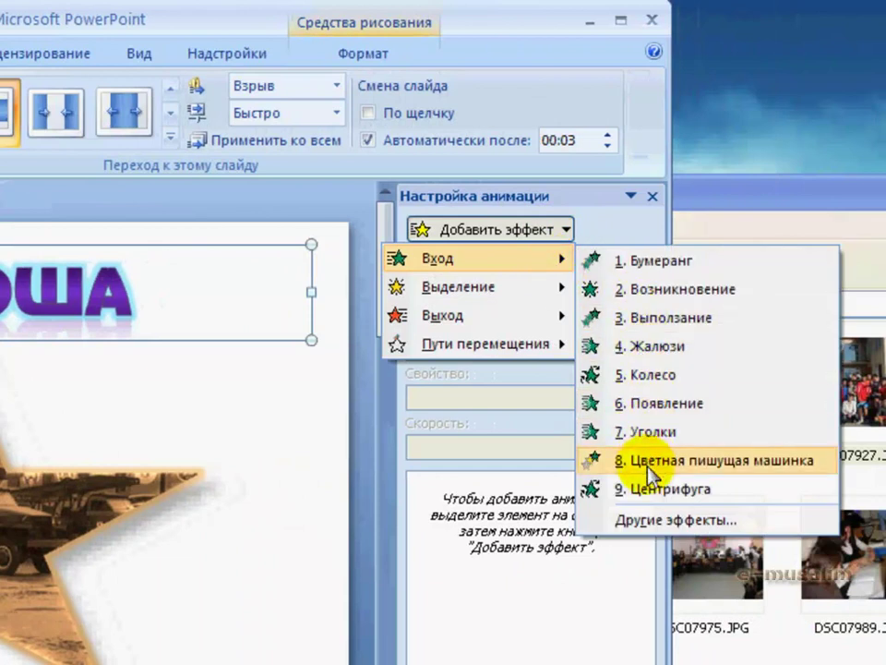
left_click(663, 521)
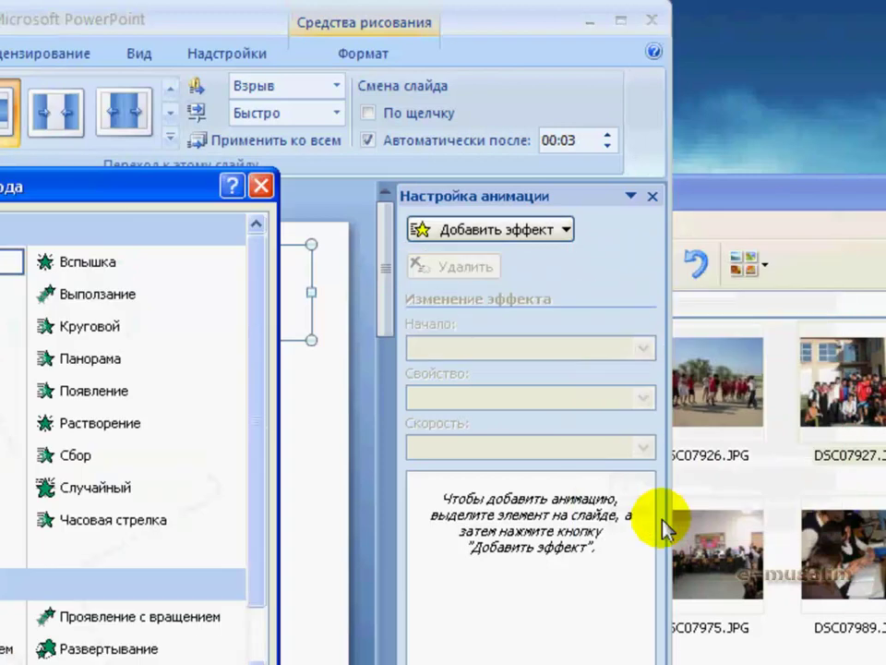
Browse the entrance effects and apply Ветер from the Сложные group to the title.
left_click_drag(175, 197, 502, 198)
left_click(196, 324)
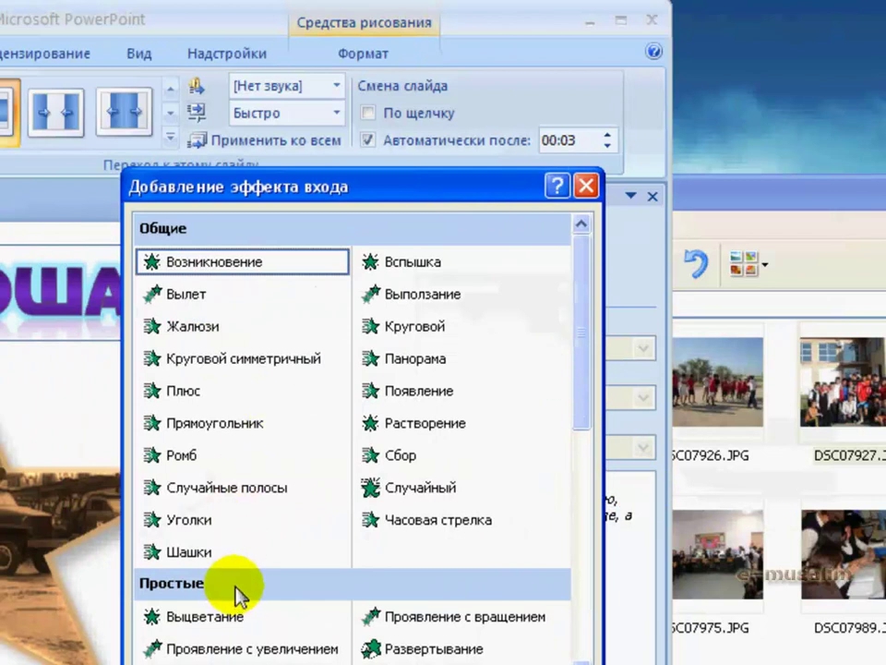
left_click_drag(580, 402, 524, 511)
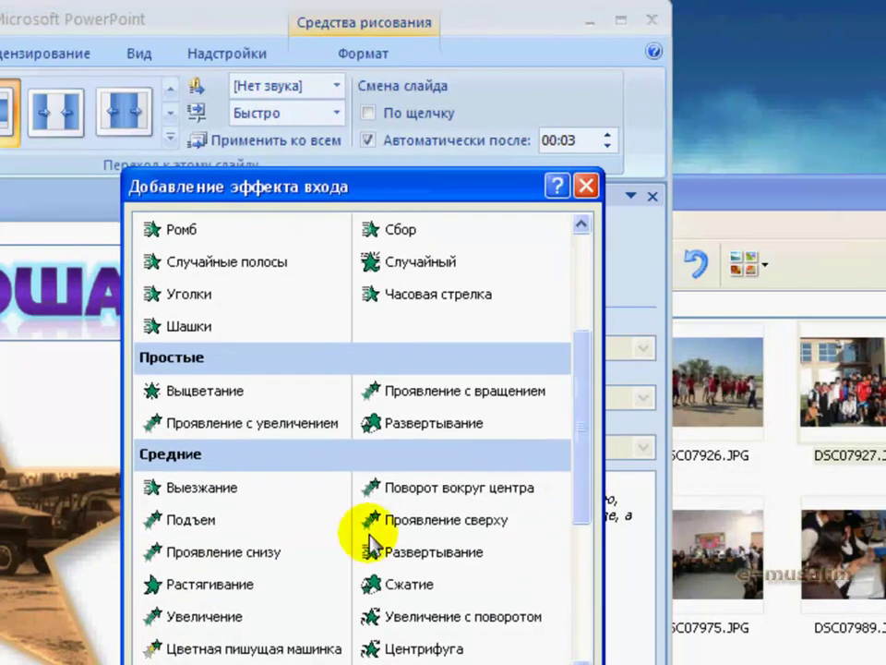
left_click_drag(587, 518, 578, 587)
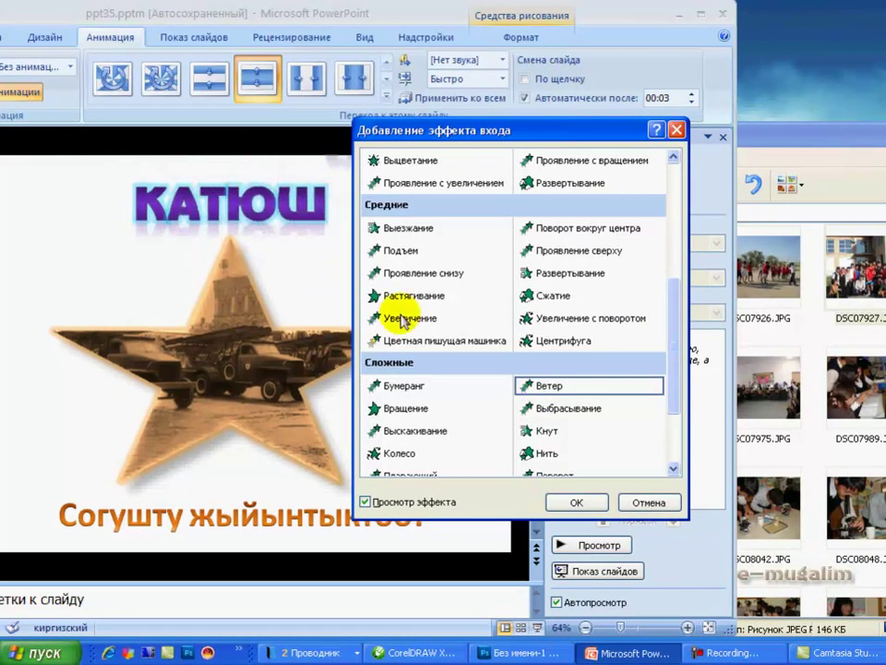
left_click(585, 504)
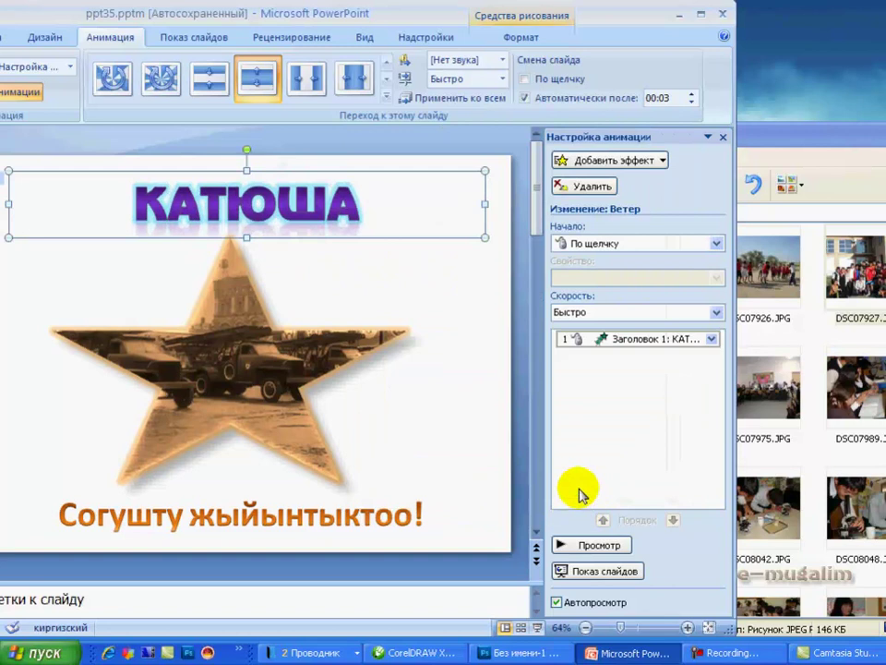
Open the full list of emphasis (Выделение) effects for the КАТЮША title.
left_click(607, 162)
mouse_move(611, 185)
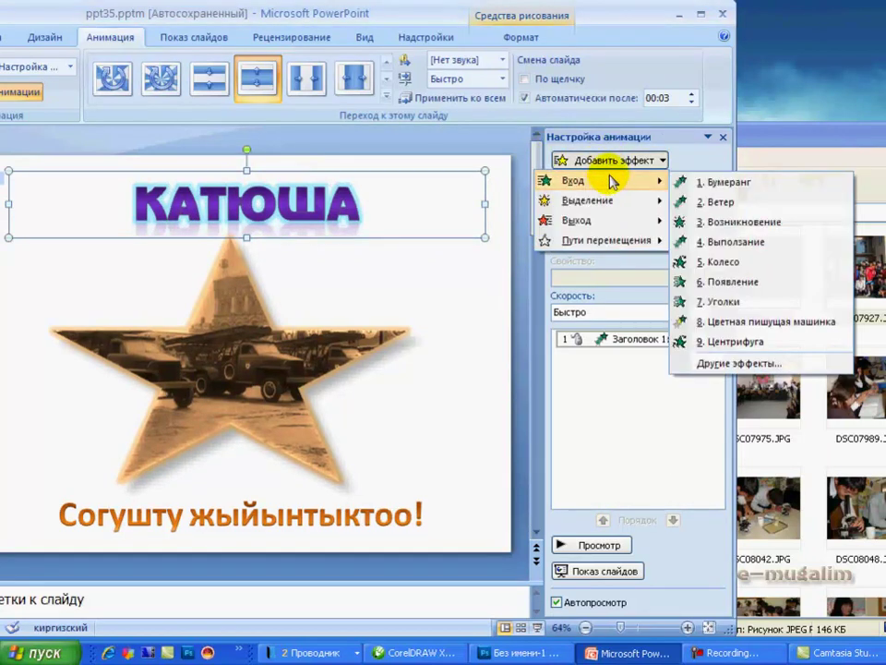
left_click(623, 160)
left_click(627, 162)
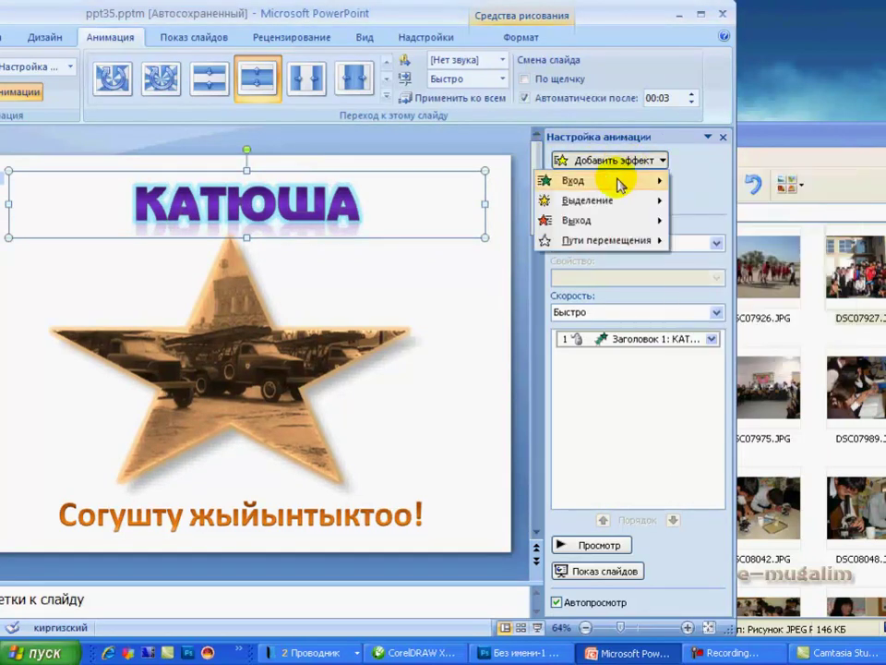
mouse_move(614, 203)
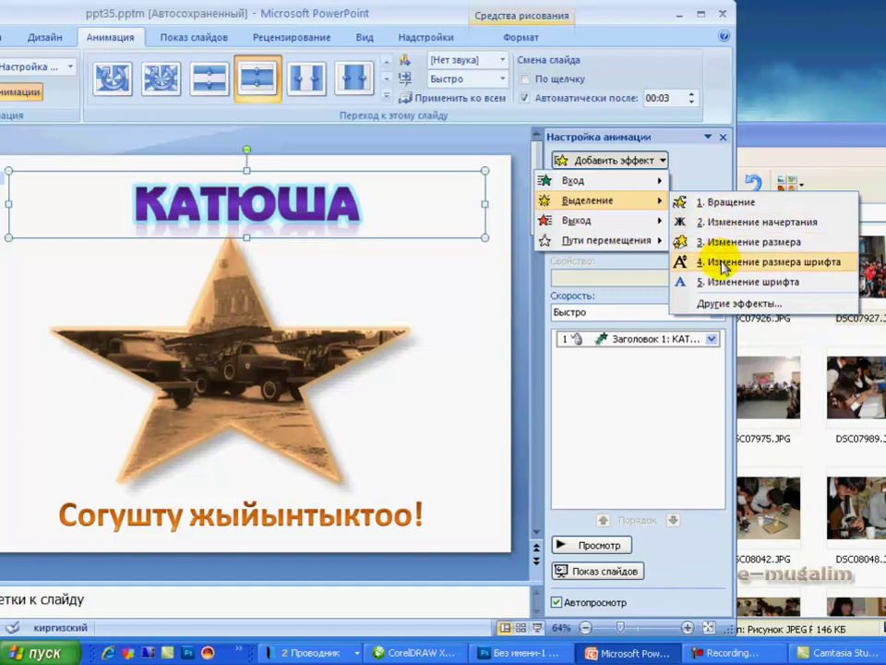
left_click(724, 308)
Look through the emphasis effects and add Пишущая машинка from the Средние group to the title.
left_click_drag(502, 130, 521, 100)
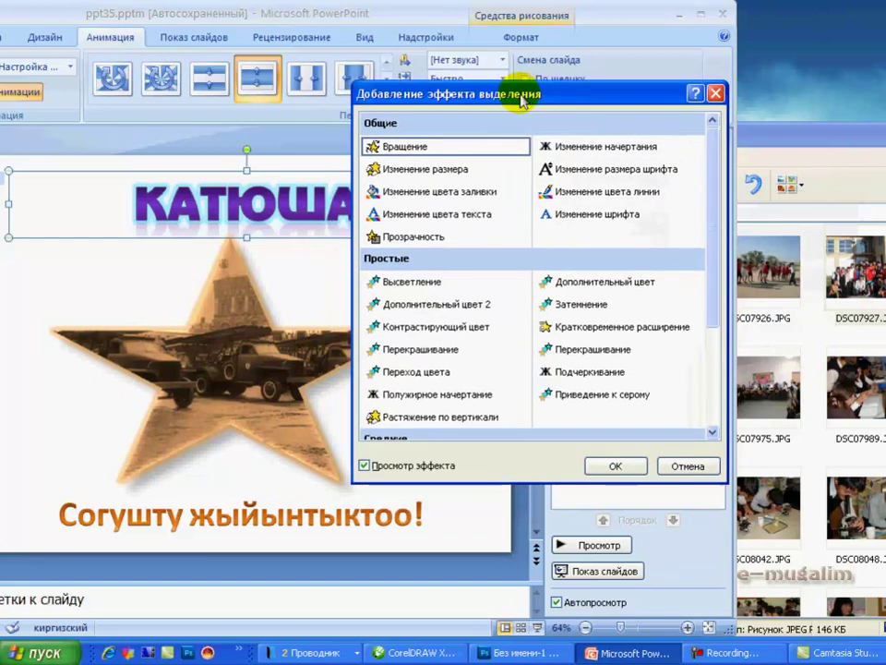
left_click(434, 191)
left_click(417, 215)
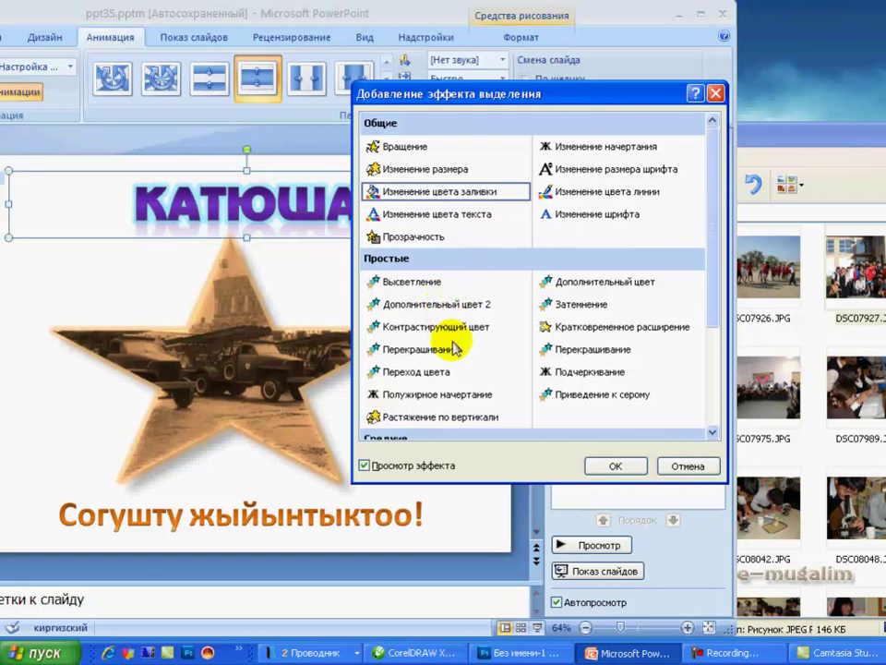
left_click_drag(717, 309, 715, 386)
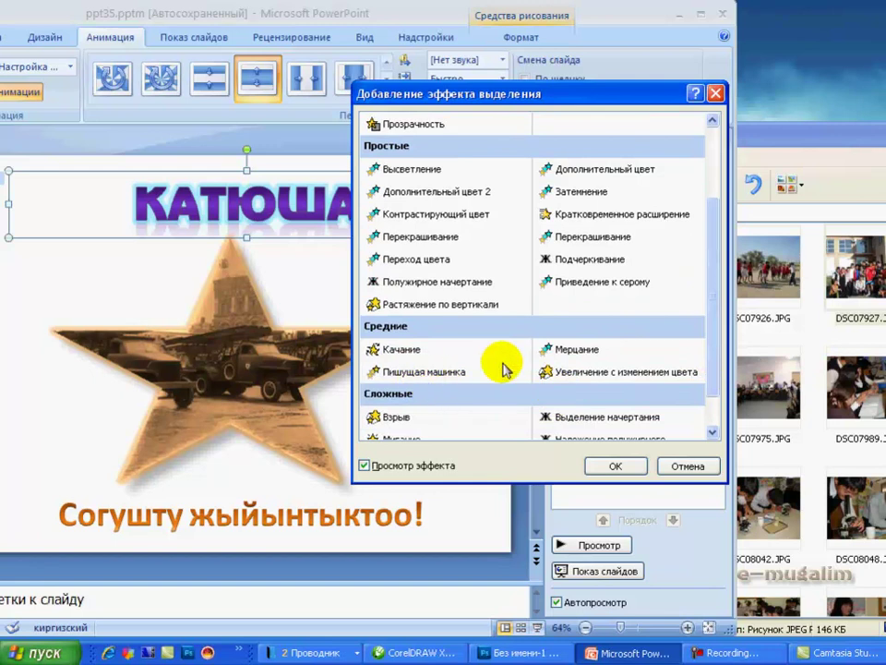
left_click_drag(714, 369, 717, 406)
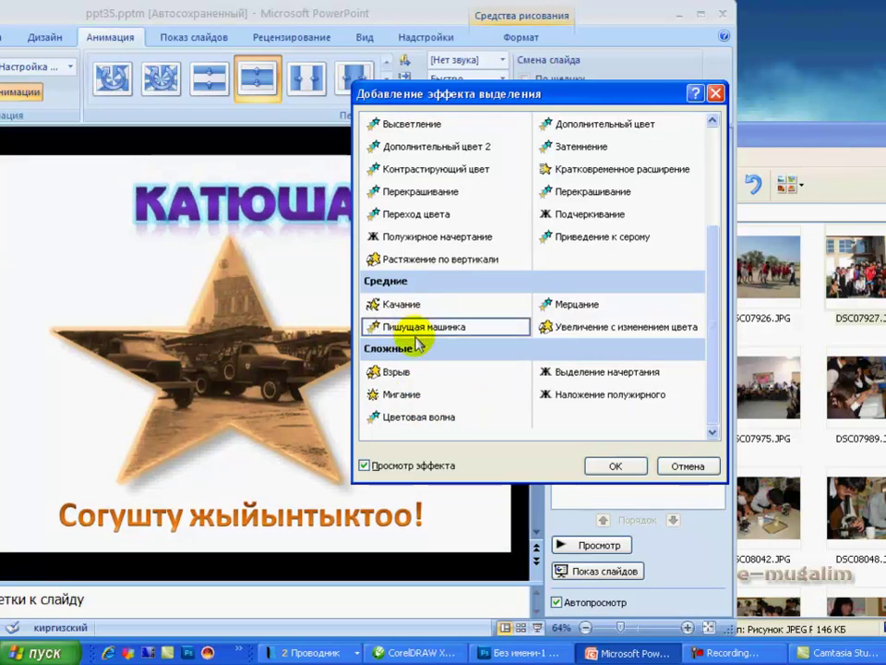
left_click(604, 469)
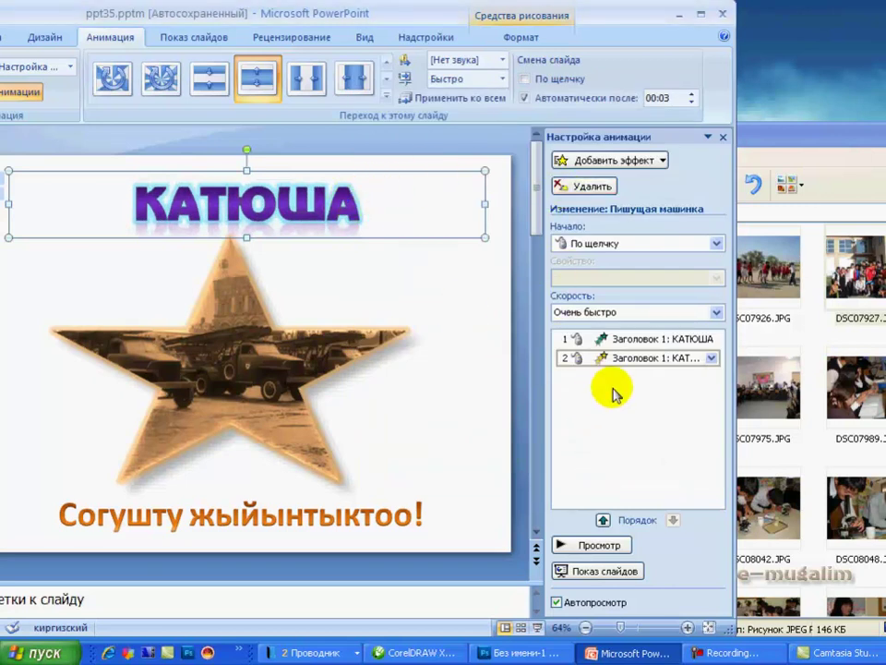
Review the title's two animations by selecting each in turn, ending on the Пишущая машинка effect.
left_click(616, 340)
left_click(617, 357)
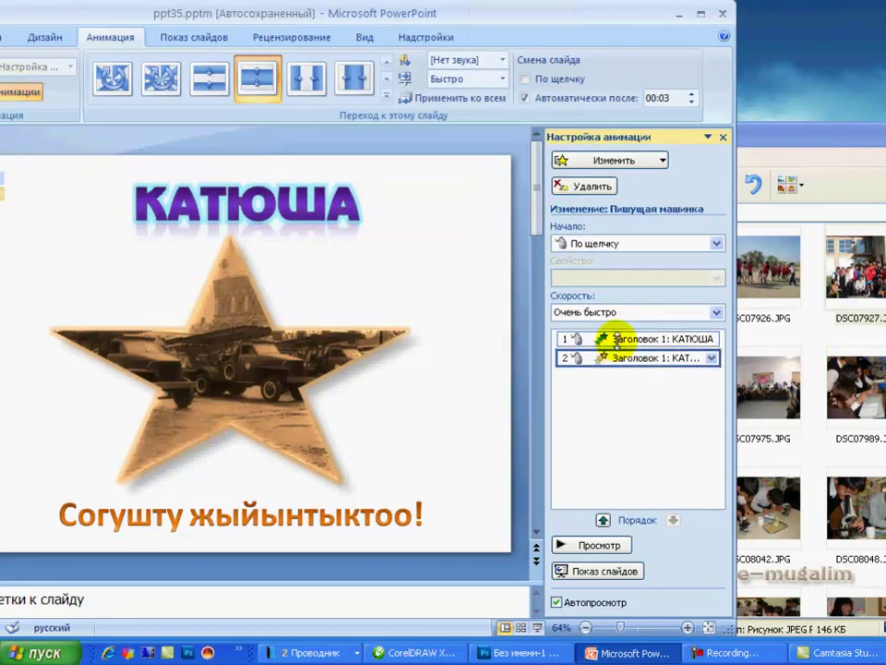
left_click(616, 340)
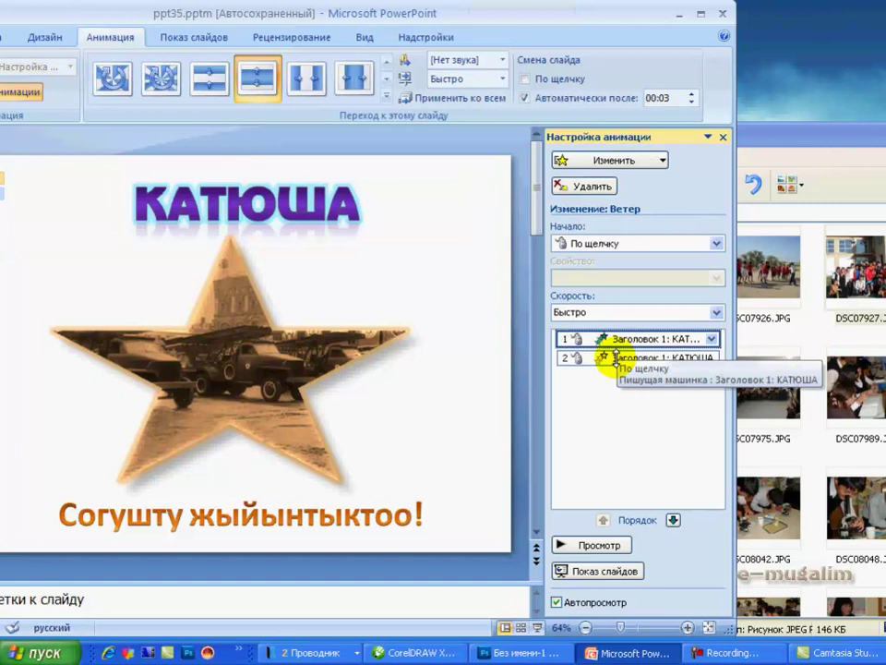
left_click(614, 358)
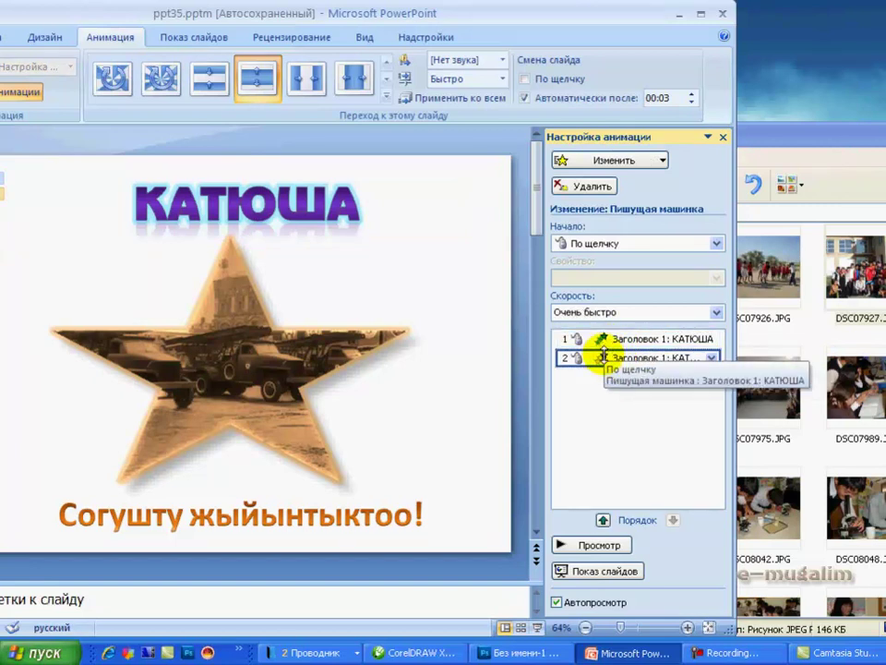
Change the title's second animation to the Растворение exit effect.
left_click(661, 162)
mouse_move(642, 223)
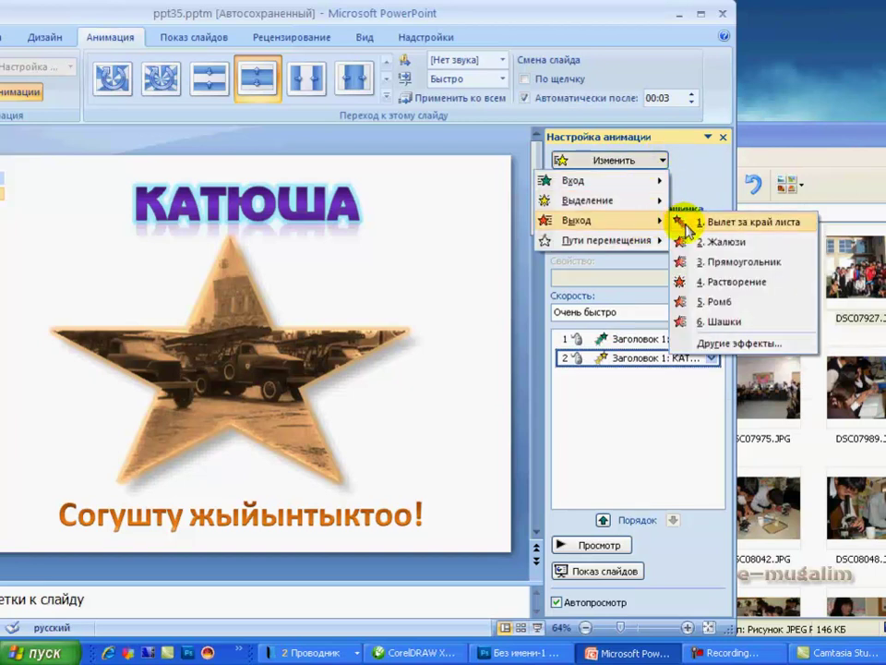
left_click(704, 283)
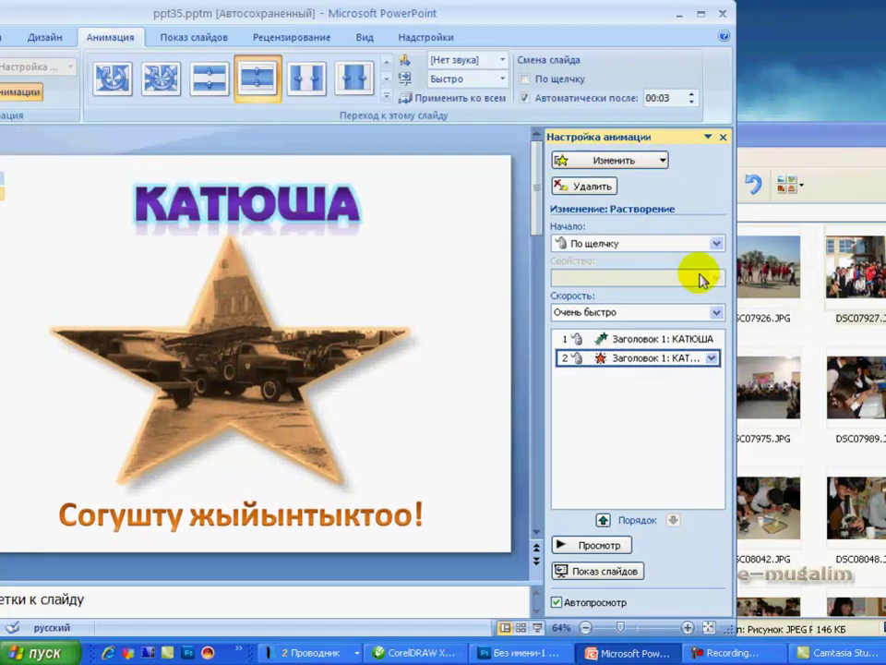
Open the full list of exit effects for the second title animation and try Исчезновение, Прямоугольник, Ромб, Уголки, Шашки, Появление and Сдвиг.
left_click(659, 166)
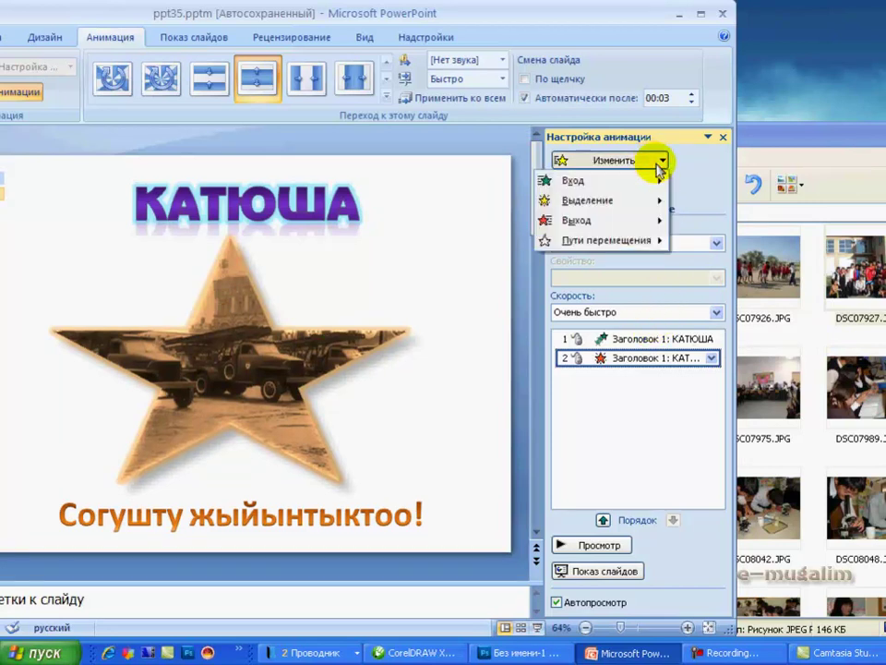
mouse_move(659, 224)
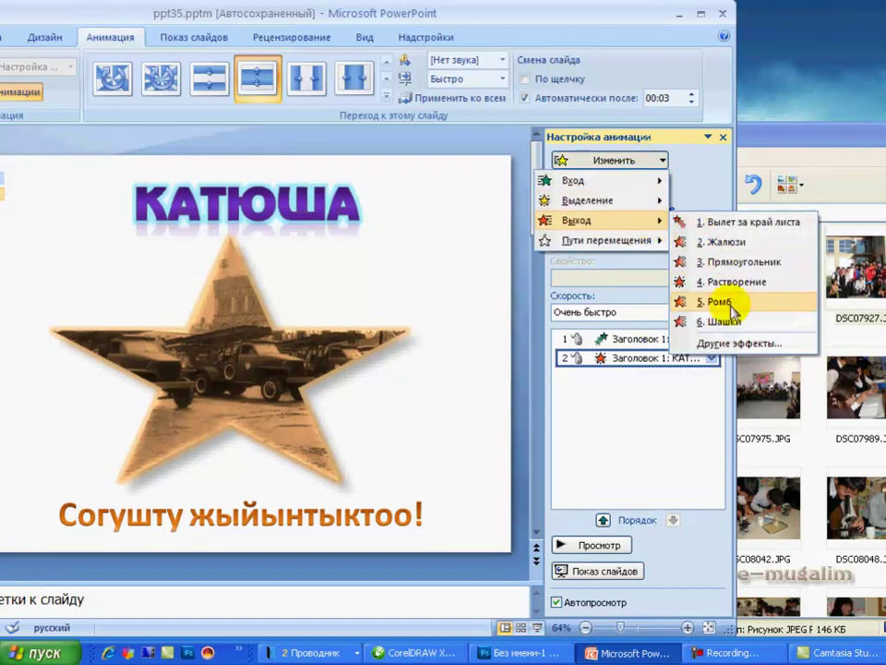
left_click(736, 343)
left_click(455, 191)
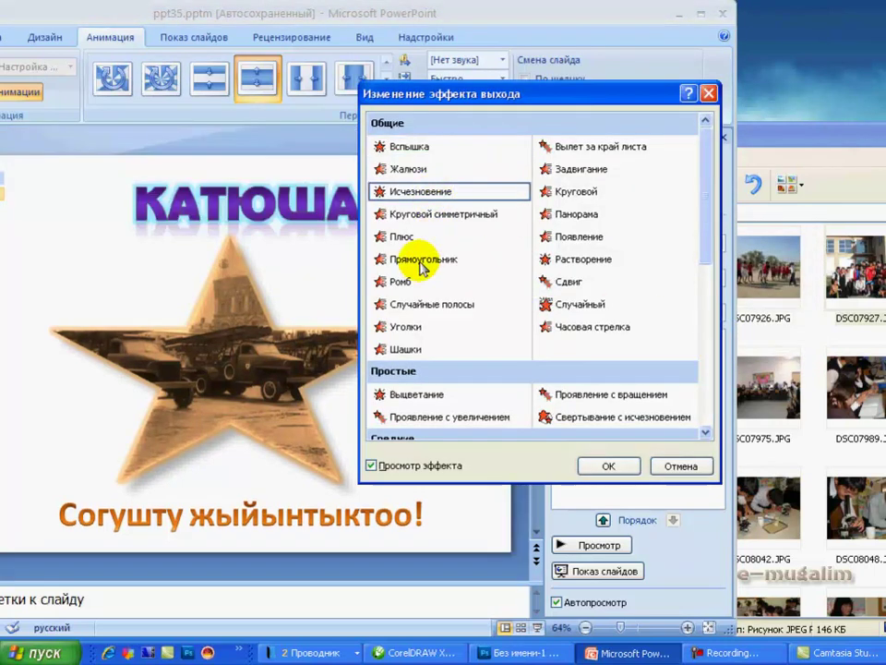
left_click(418, 260)
left_click(417, 281)
left_click(415, 327)
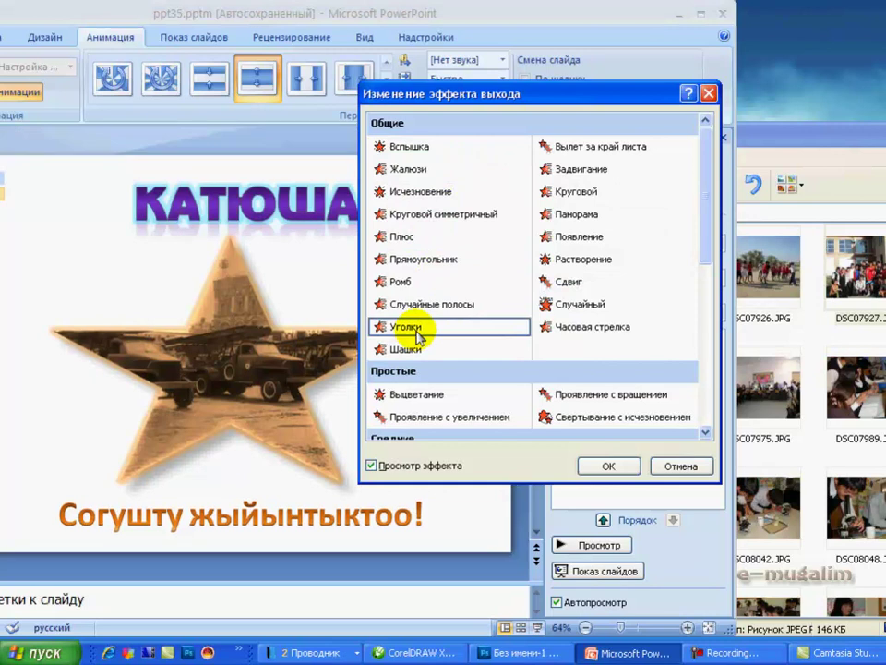
left_click(415, 350)
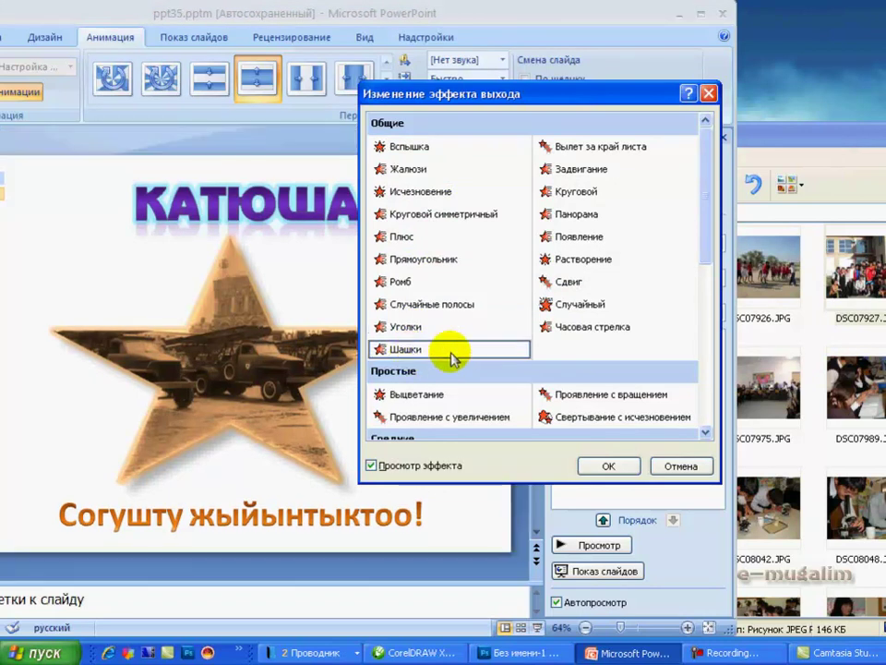
left_click(567, 242)
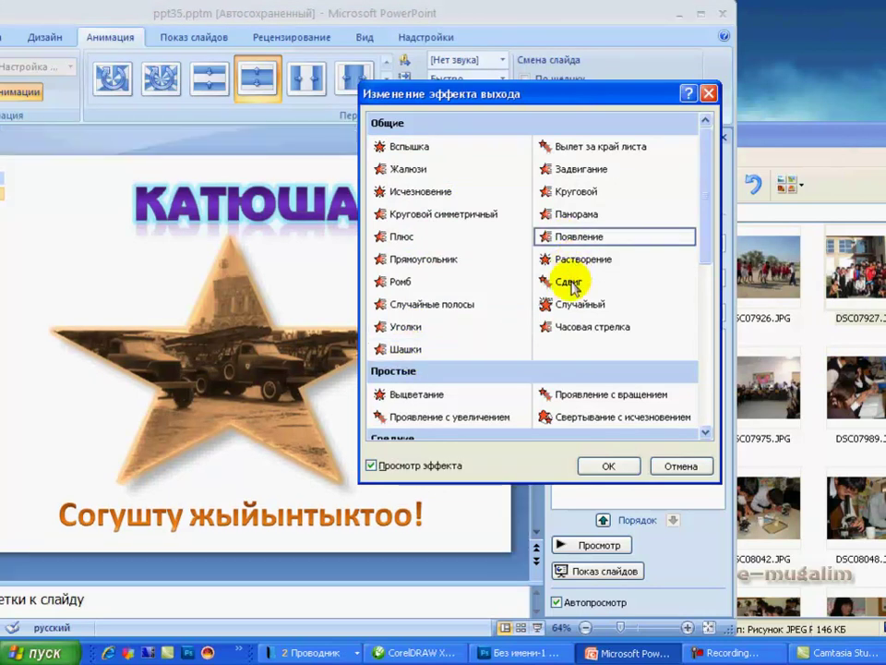
left_click(570, 282)
Apply the Поворот exit effect from the Сложные group to the second title animation, and reselect the КАТЮША title.
left_click_drag(703, 263, 696, 405)
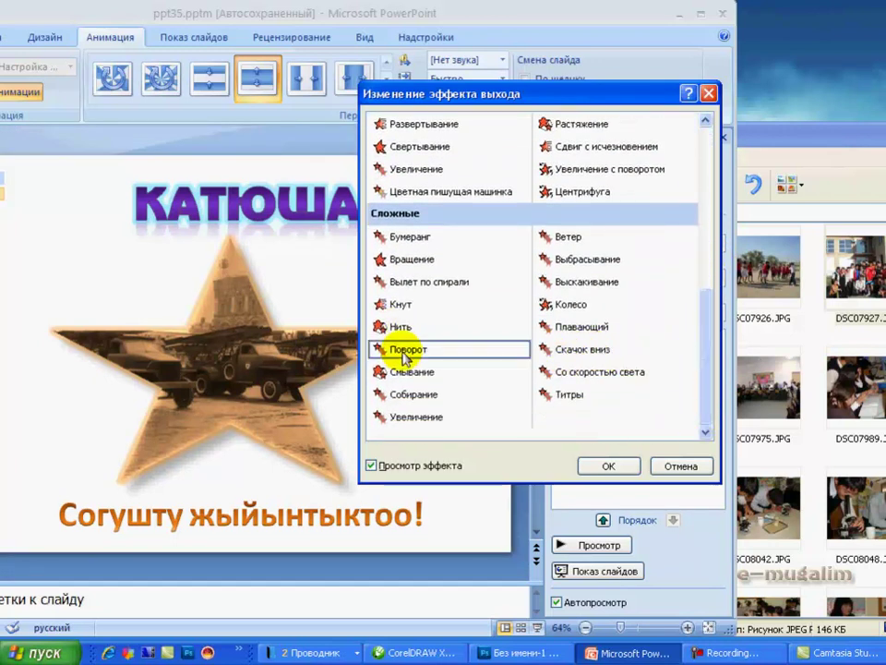
left_click(598, 469)
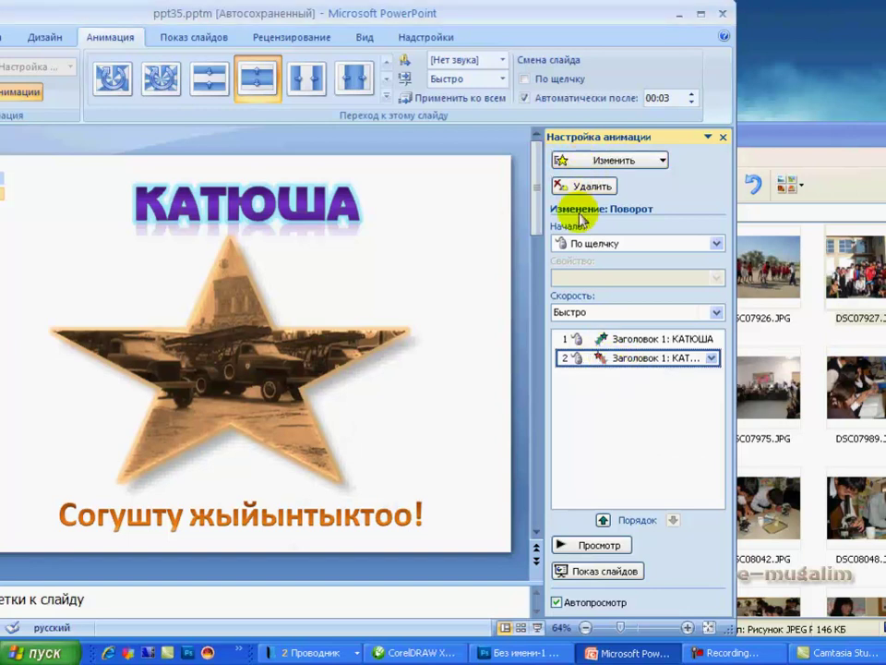
left_click(637, 406)
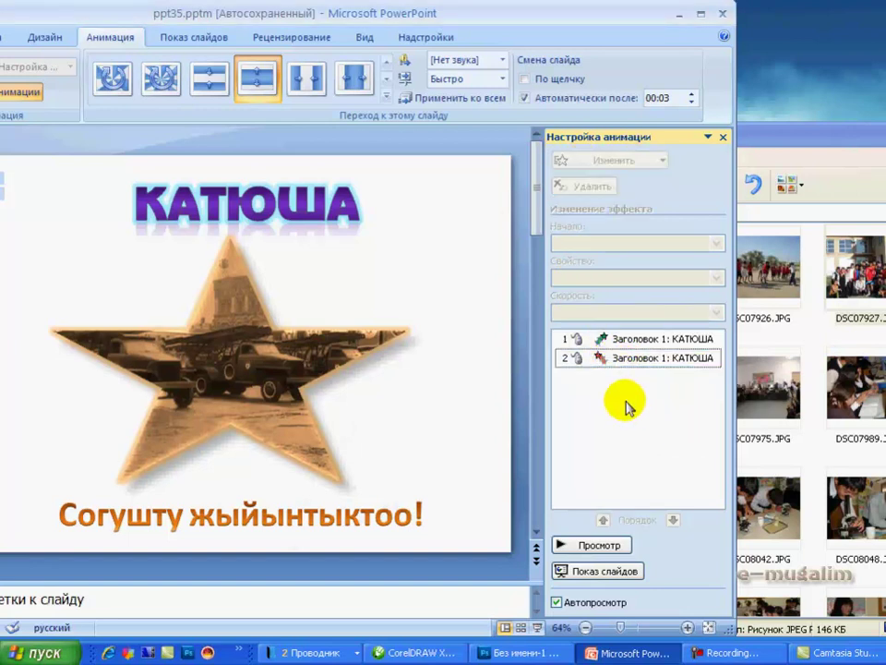
left_click(354, 218)
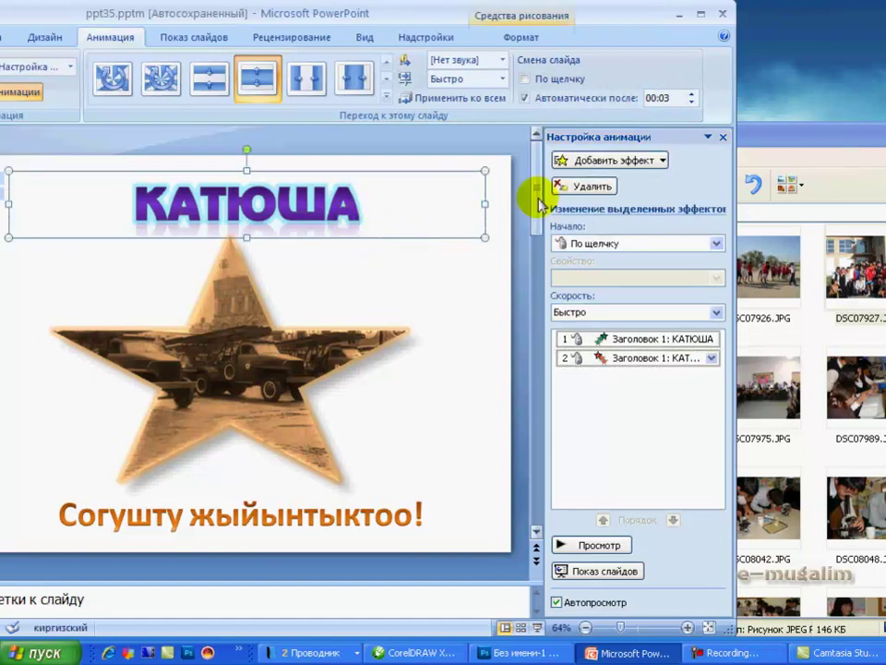
Add the Пишущая машинка emphasis effect to the КАТЮША title as its third animation.
left_click(637, 161)
mouse_move(636, 199)
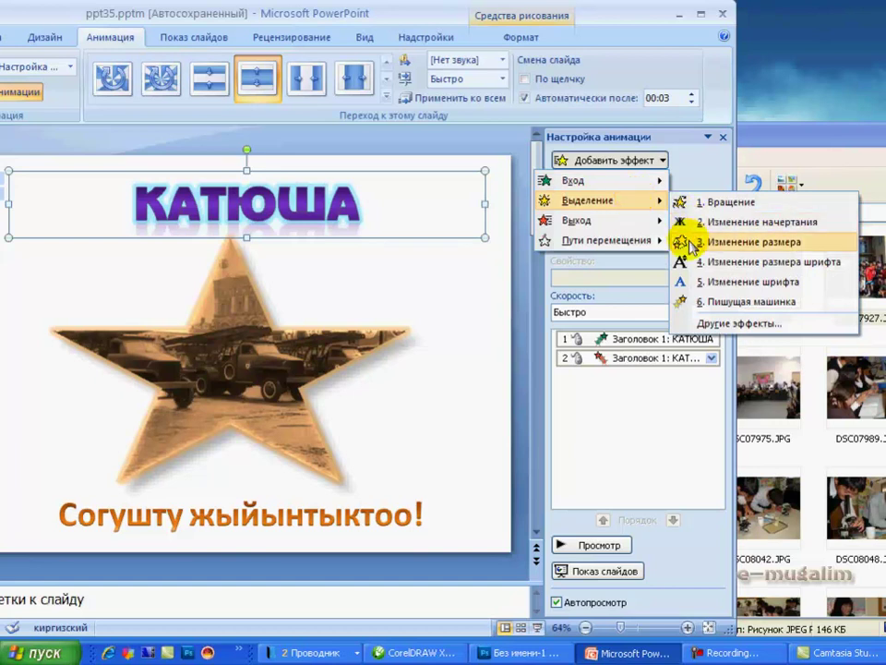
left_click(707, 301)
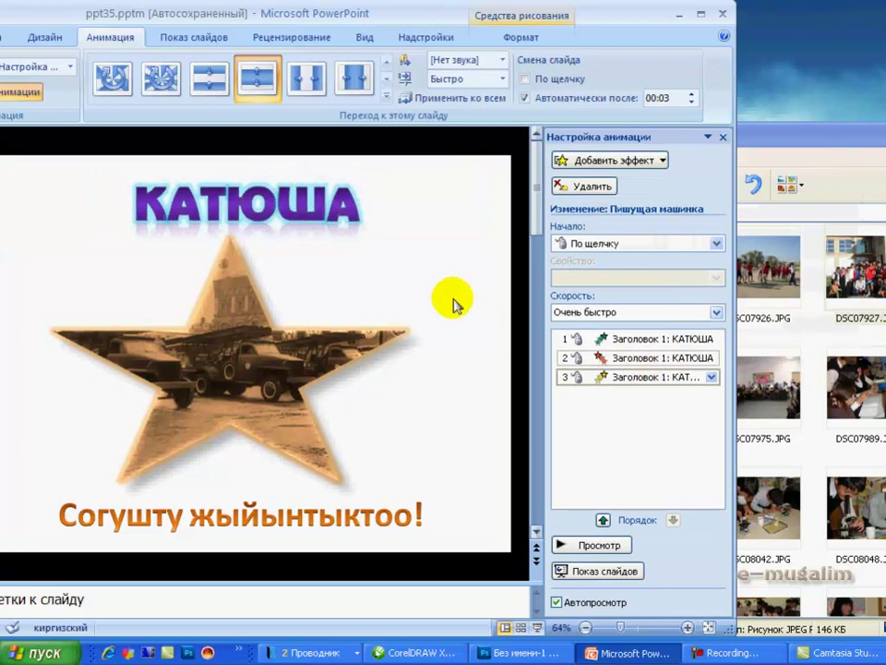
Reorder the title's animations so the Пишущая машинка emphasis effect plays between the entrance and exit effects, and clear the selection.
left_click(624, 398)
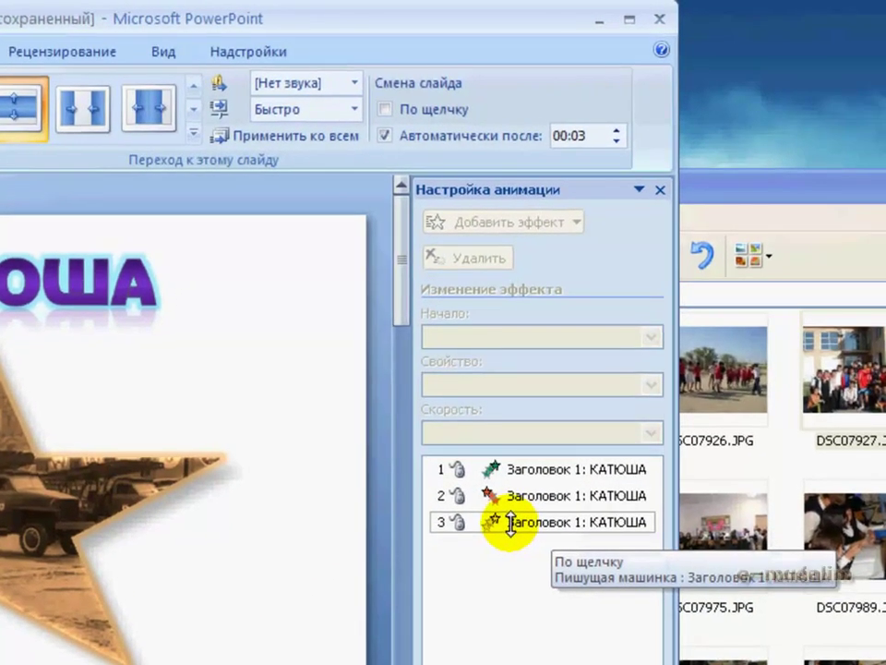
left_click_drag(510, 522, 506, 483)
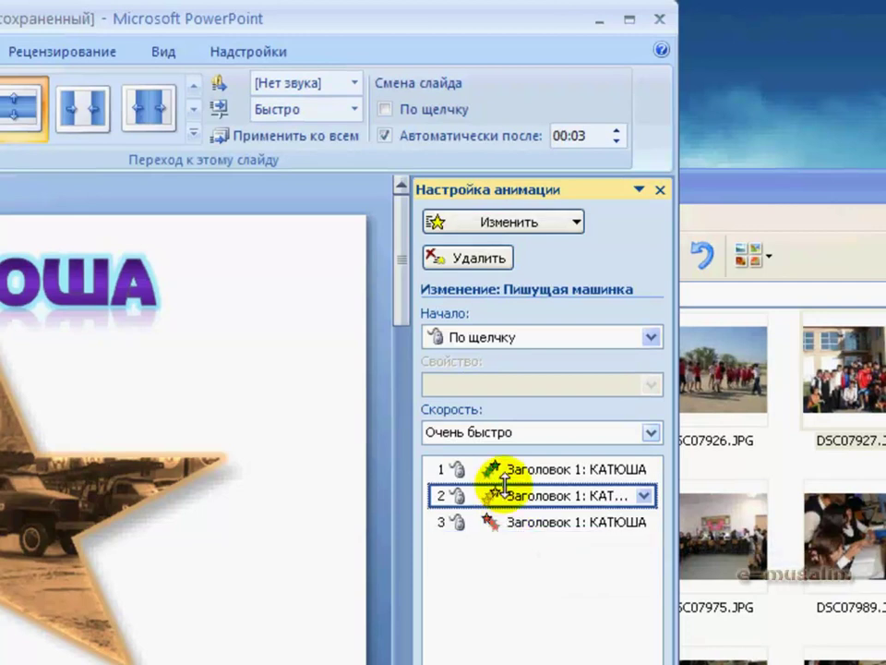
left_click(510, 549)
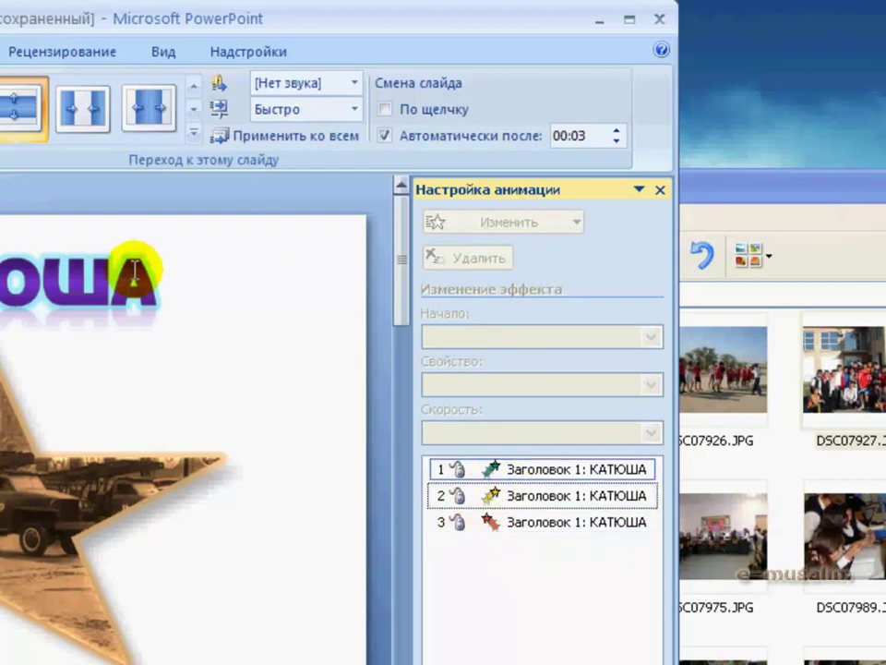
Look through the motion path, emphasis and exit effects offered for the КАТЮША title without adding any.
left_click(154, 310)
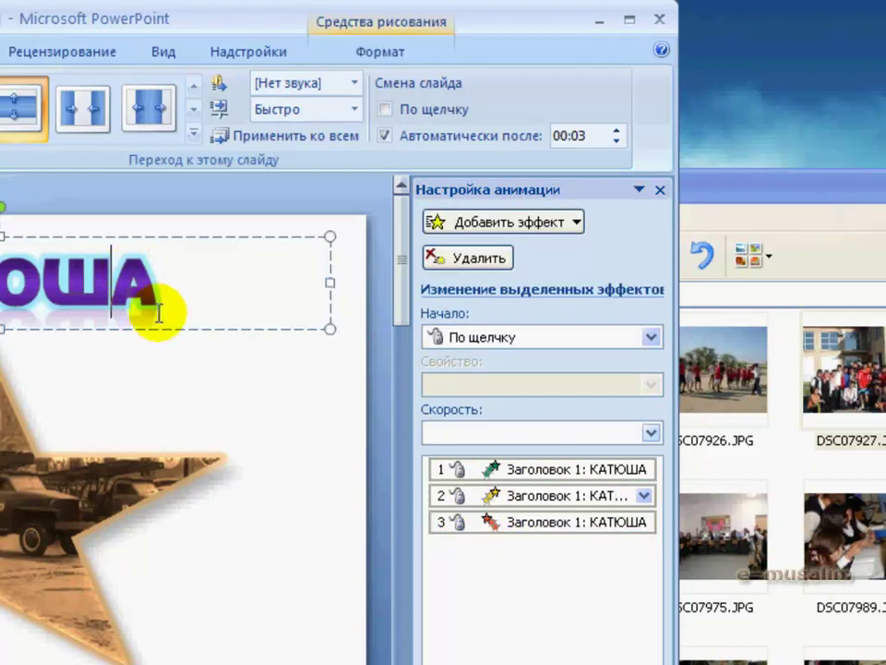
left_click(564, 226)
mouse_move(549, 341)
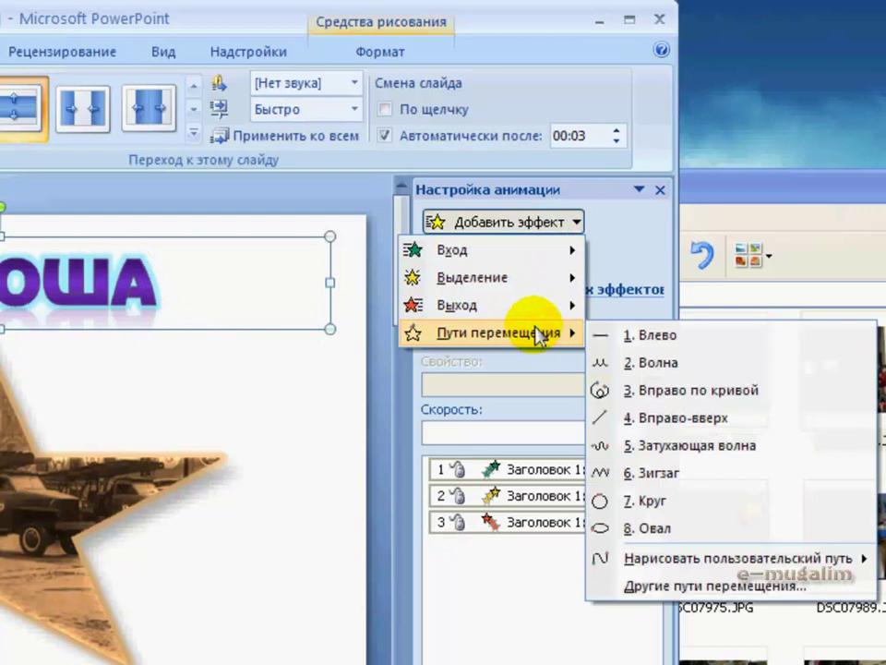
left_click(578, 224)
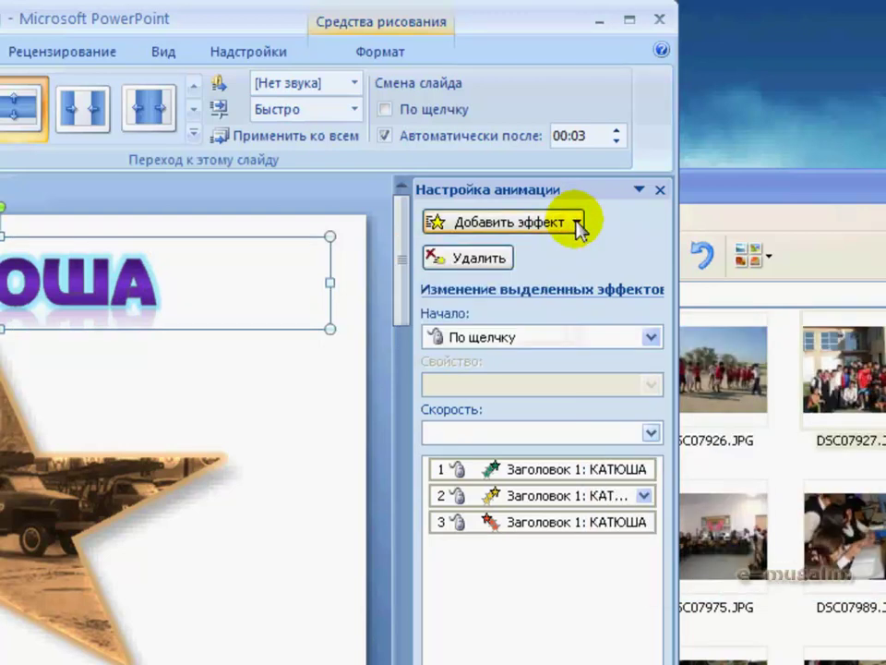
left_click(147, 664)
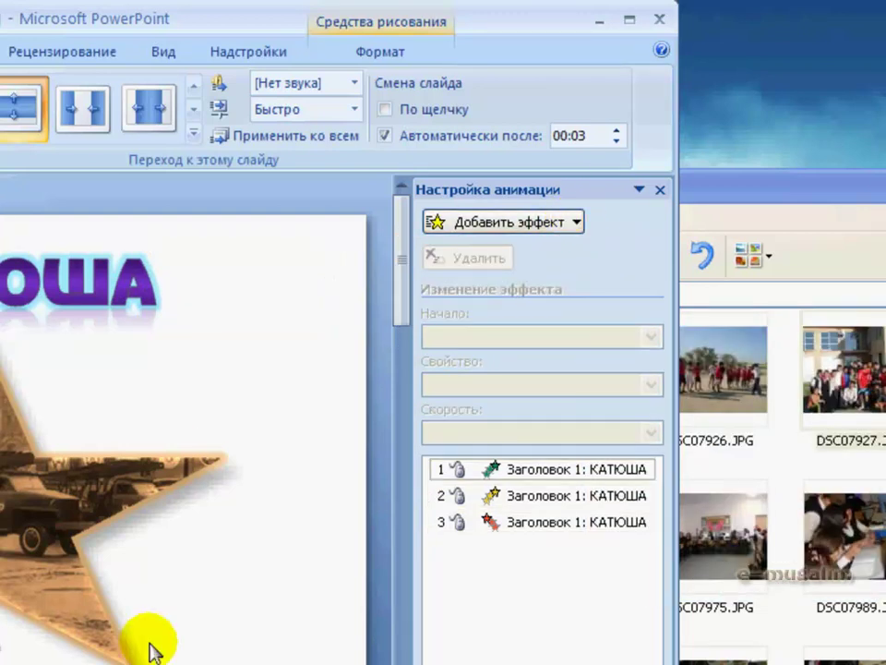
left_click(118, 302)
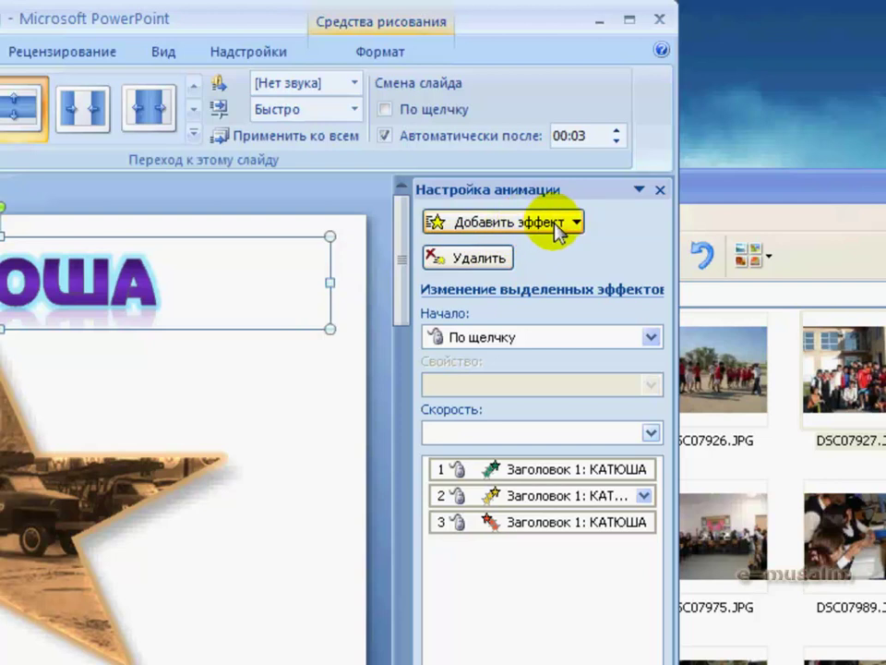
left_click(556, 228)
mouse_move(563, 254)
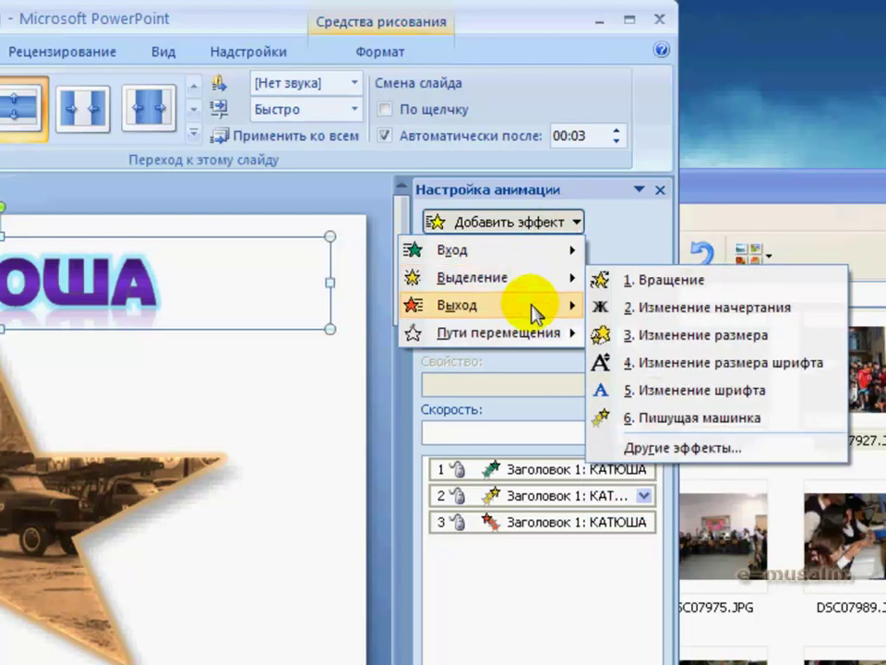
mouse_move(535, 310)
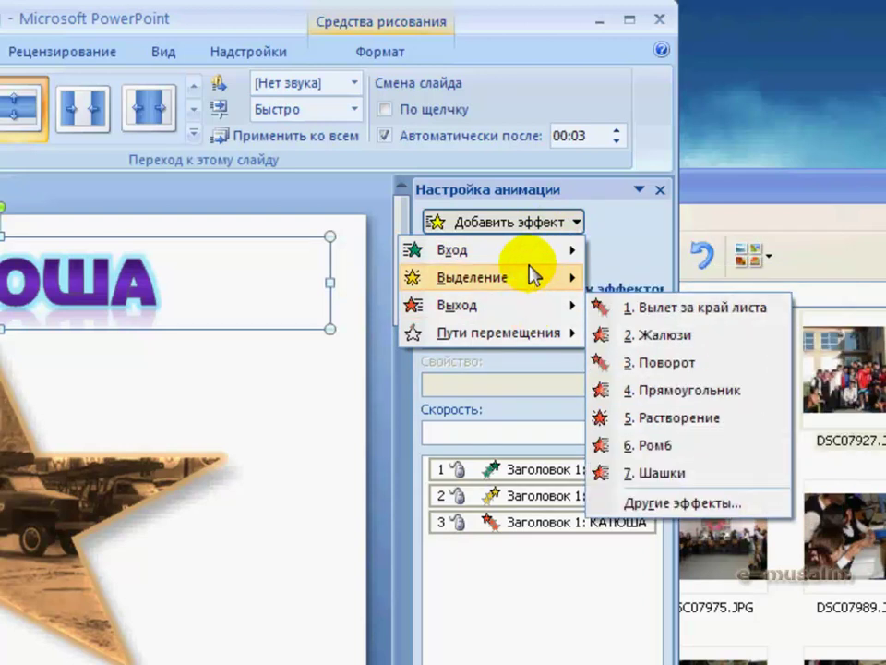
left_click(501, 581)
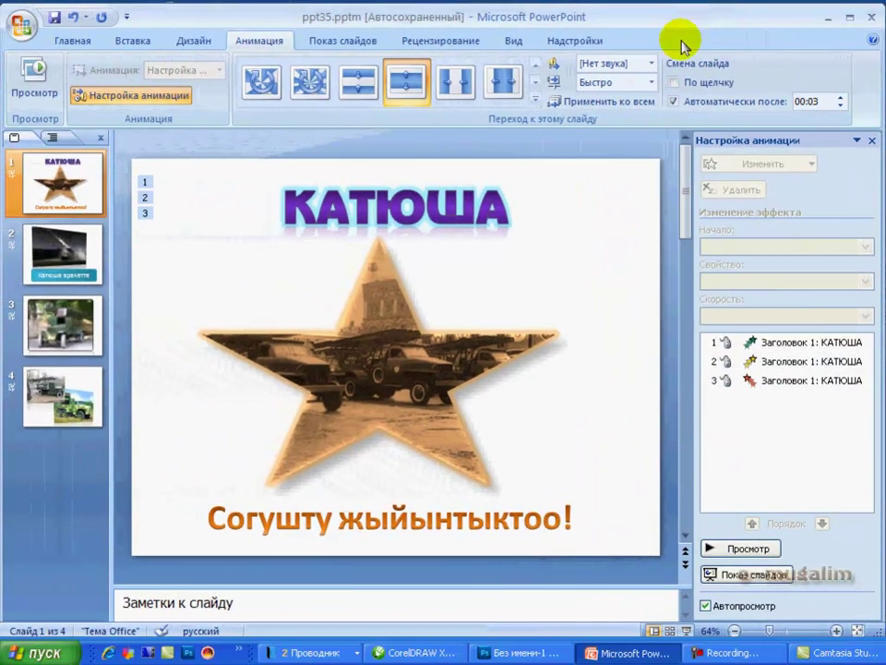
Play the slide show from the first slide to check the title's animations, and end the show on the second slide.
left_click(688, 635)
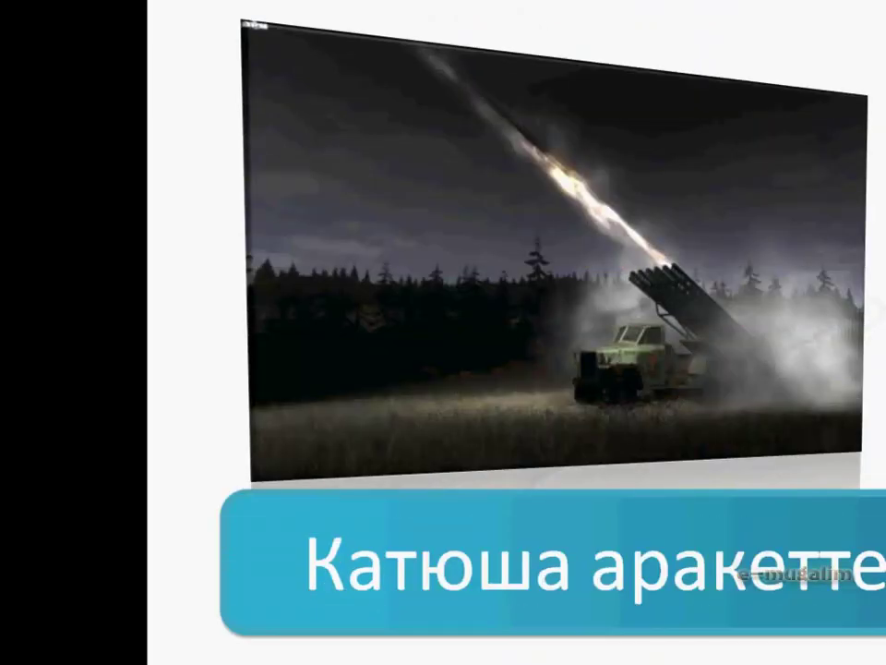
right_click(584, 468)
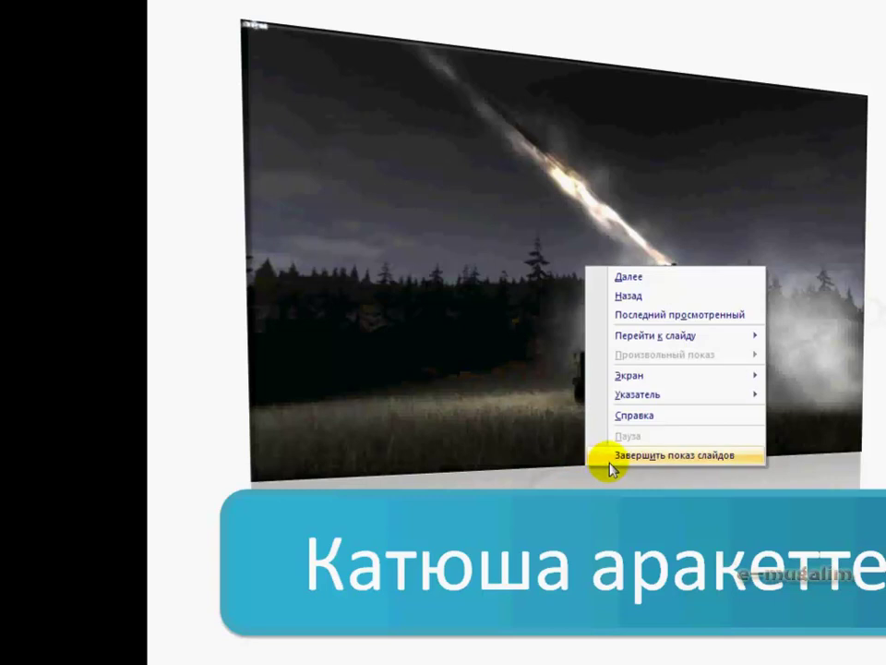
left_click(612, 458)
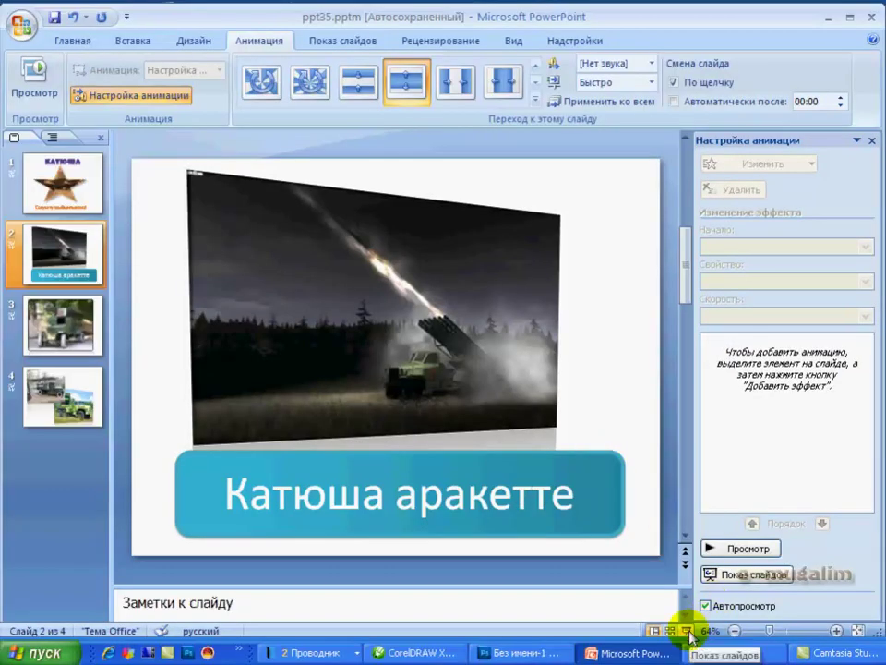
Return to slide 1 and select the whole КАТЮША title box with its three animations.
left_click(41, 164)
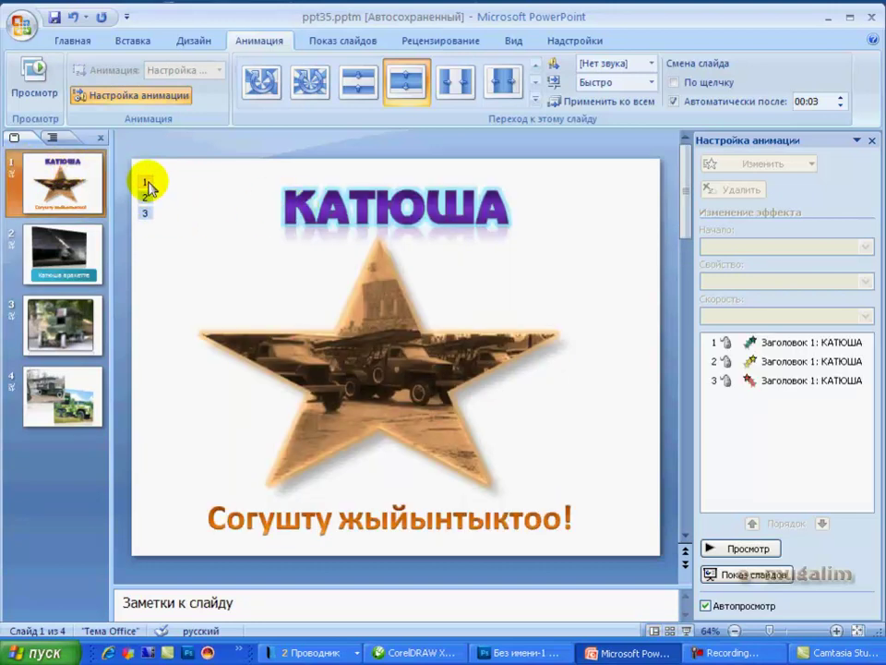
left_click(277, 220)
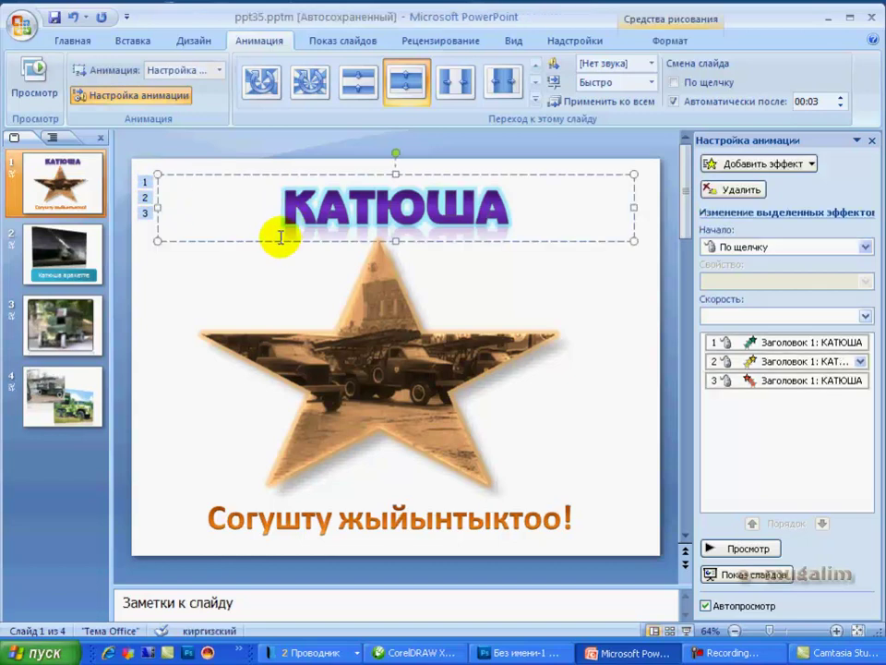
left_click(278, 243)
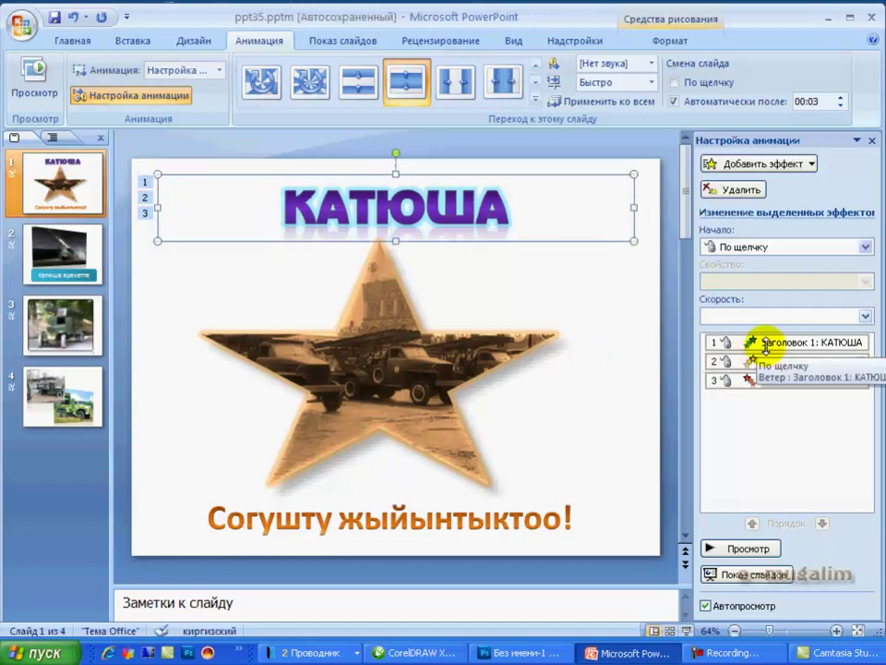